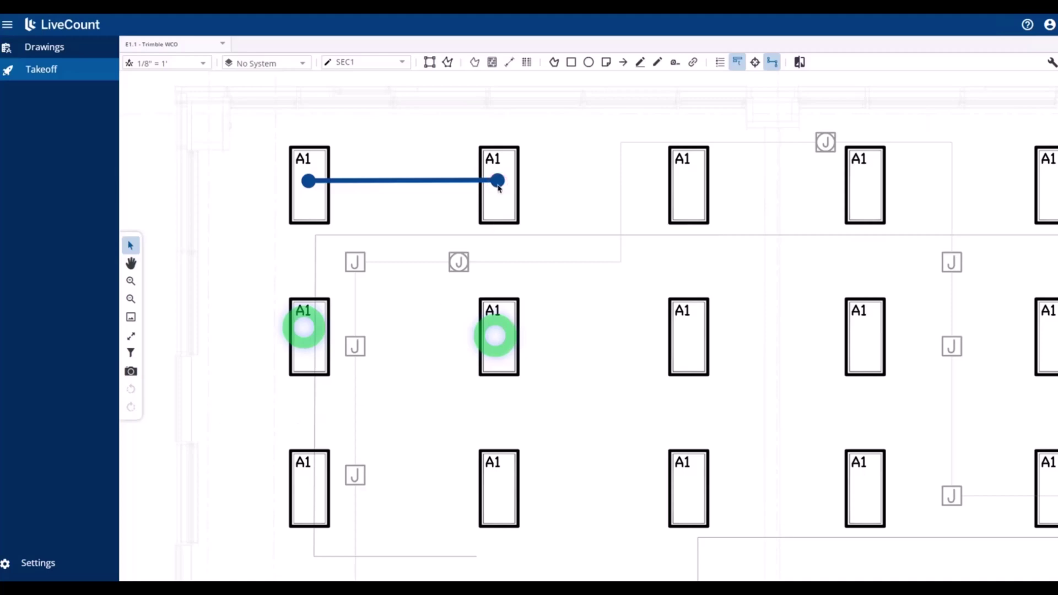
Add run points at the third fixture, past it, and beyond the fourth fixture, then finish the run.
right_click(498, 187)
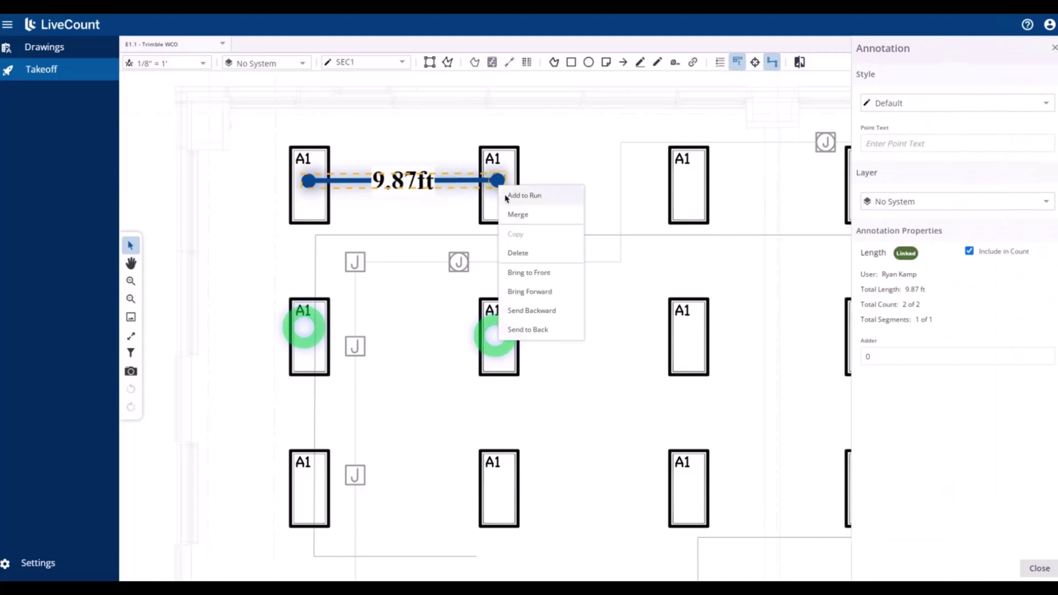
left_click(507, 197)
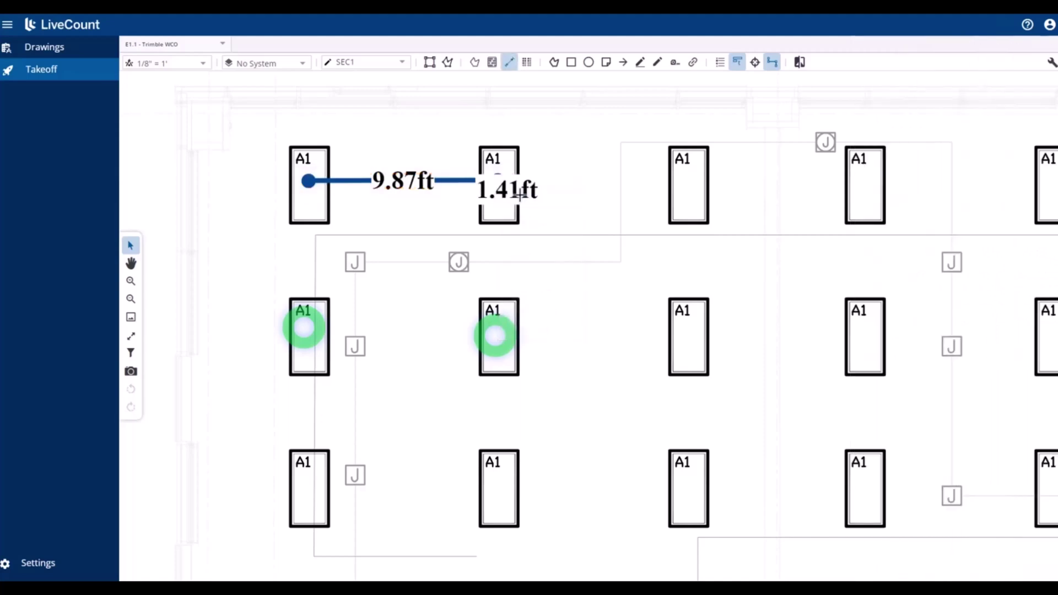
left_click(684, 184)
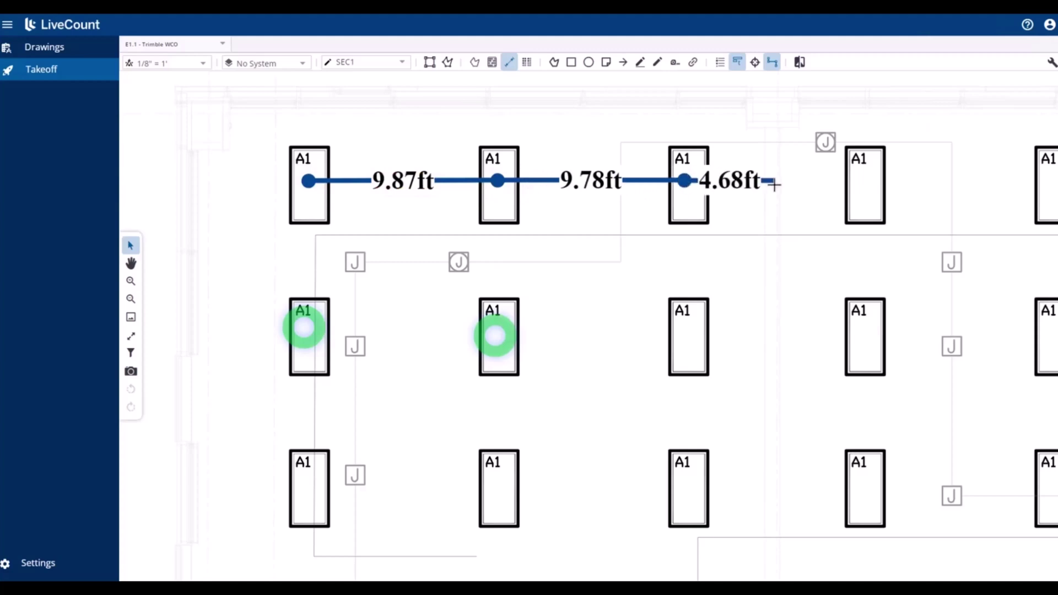
left_click(774, 183)
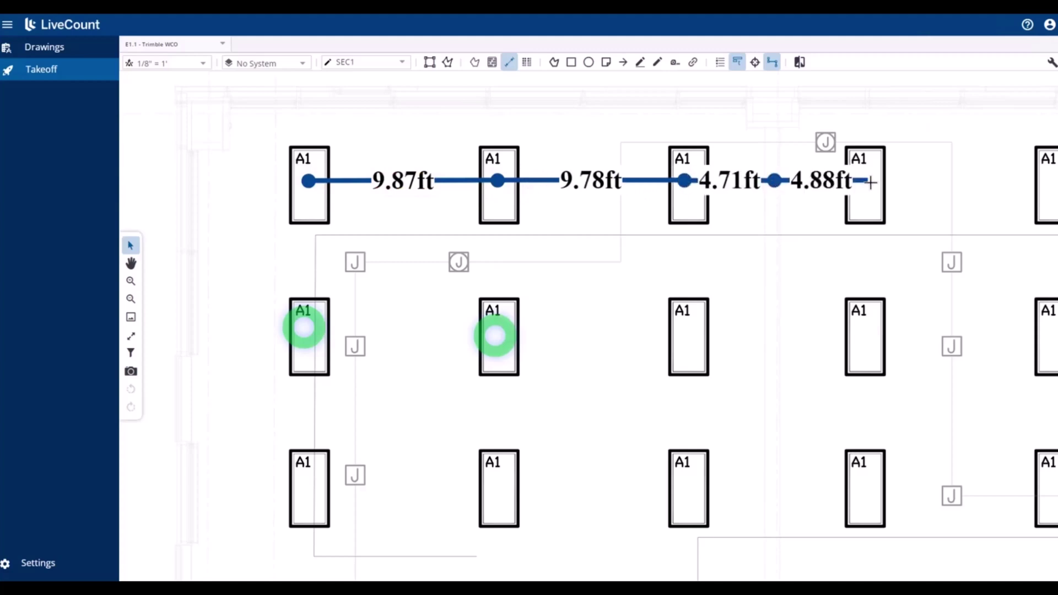
left_click(908, 181)
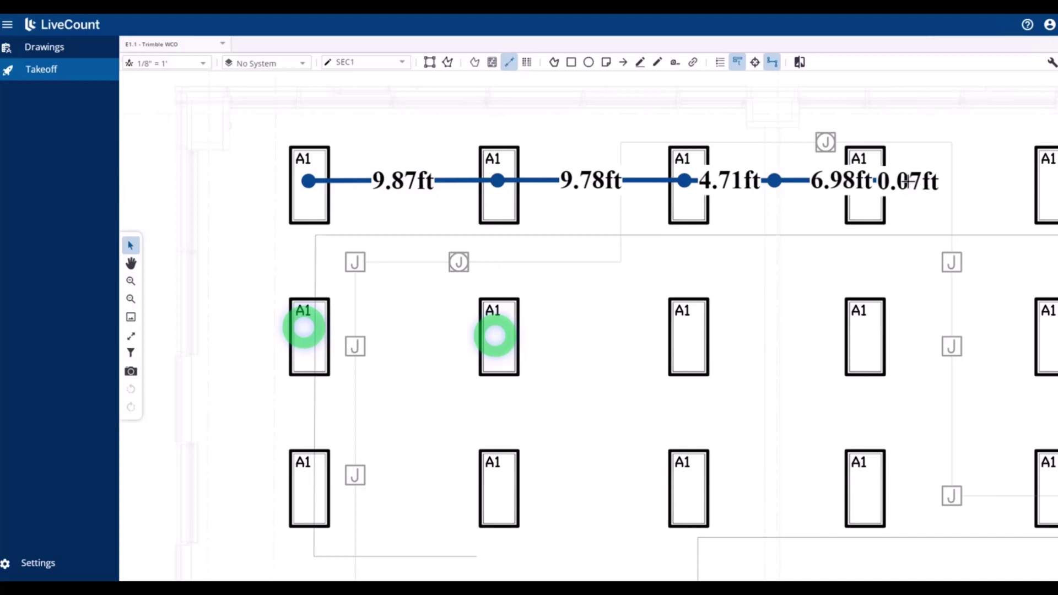
left_click(907, 180)
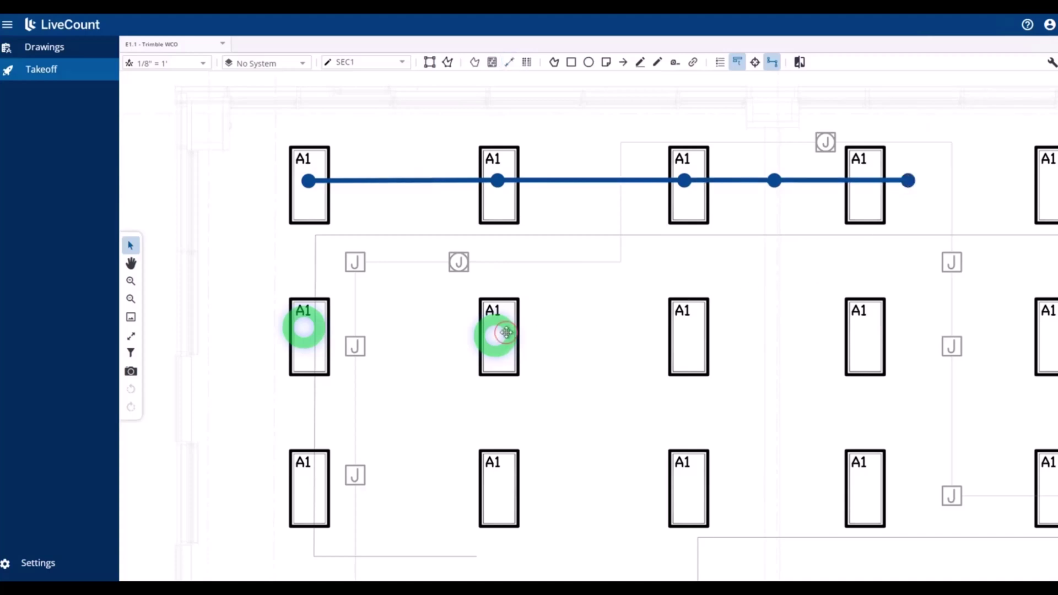
Place count points between the second and third fixtures, on the third, and past it, then commit.
right_click(506, 333)
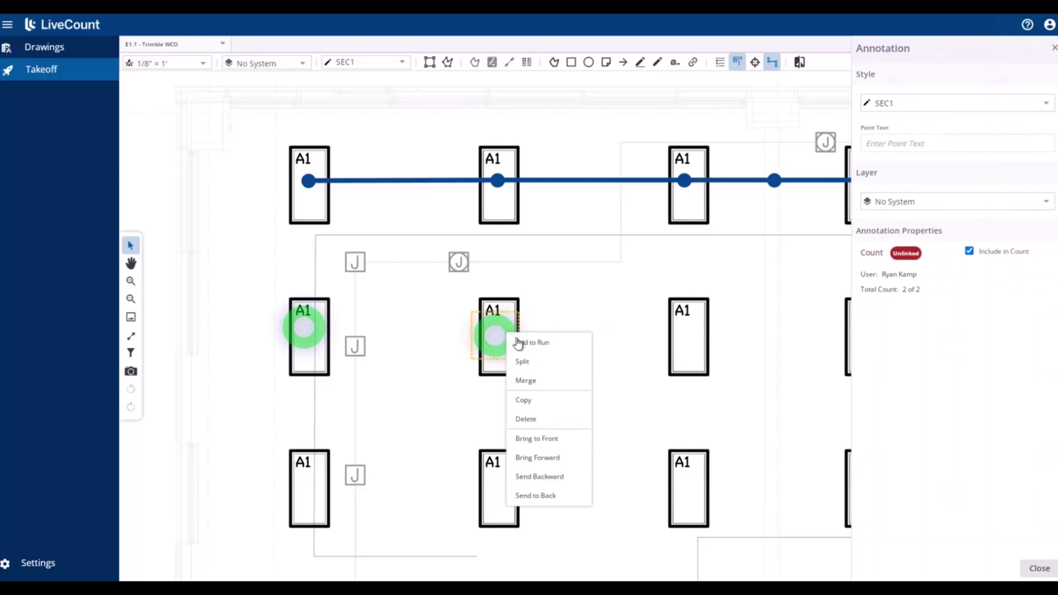
left_click(519, 341)
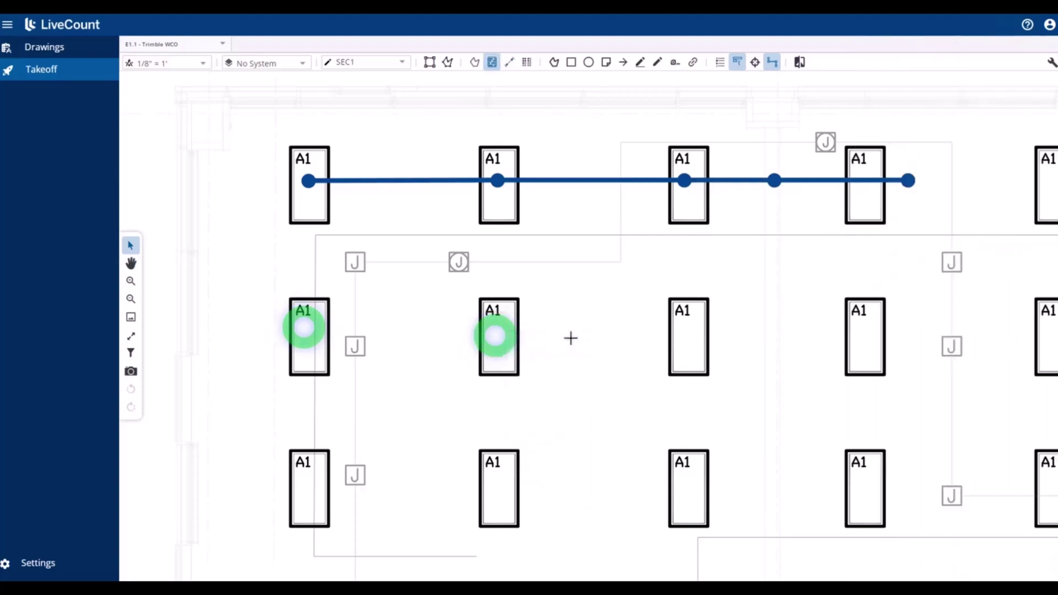
left_click(615, 334)
left_click(700, 333)
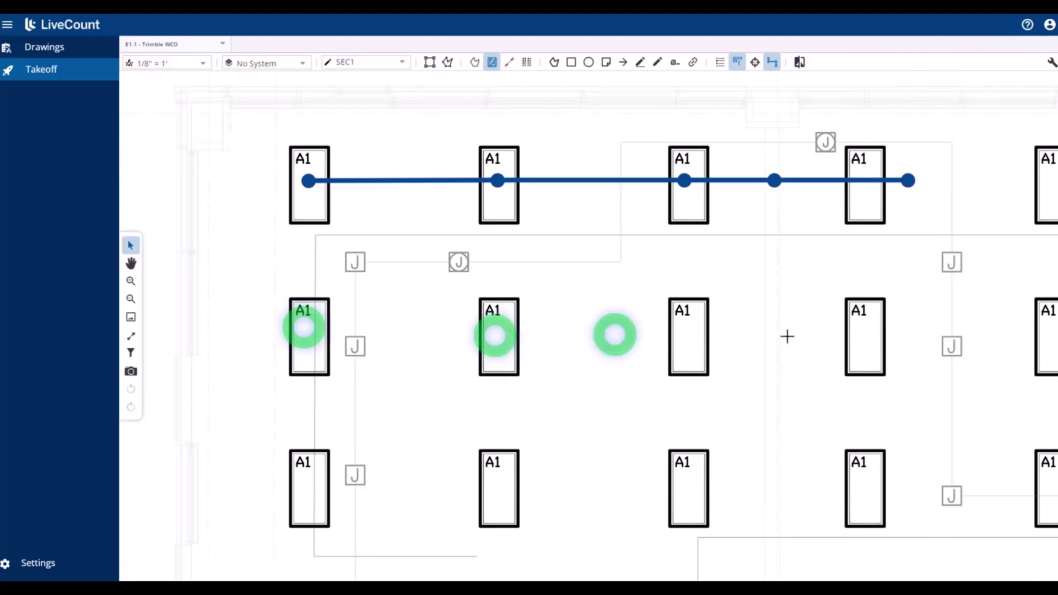
left_click(793, 335)
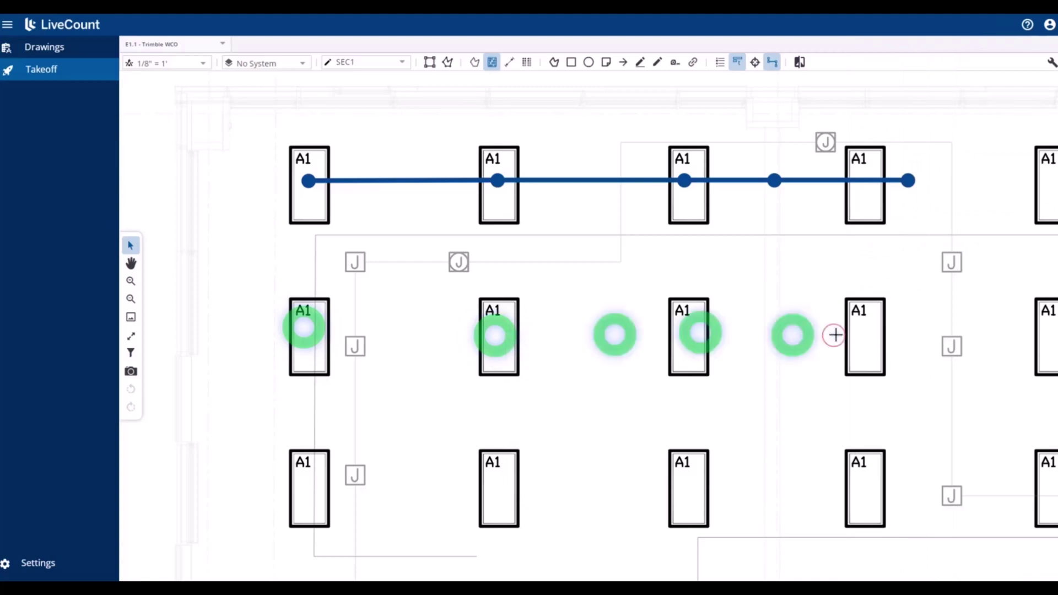
right_click(835, 336)
left_click(853, 346)
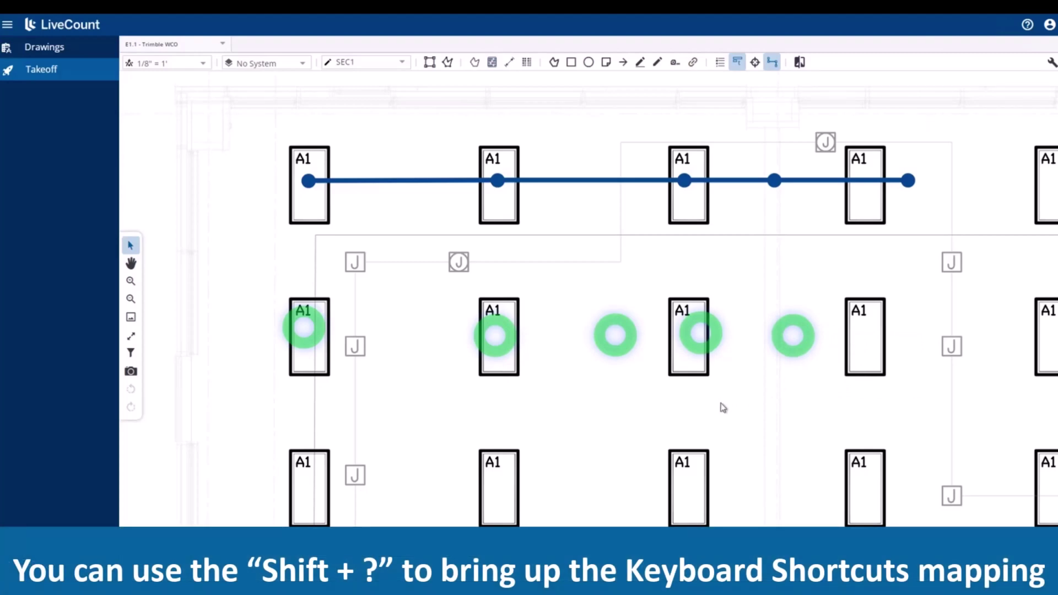
Show the Keyboard Shortcuts overlay with Shift+?
key("shift+question")
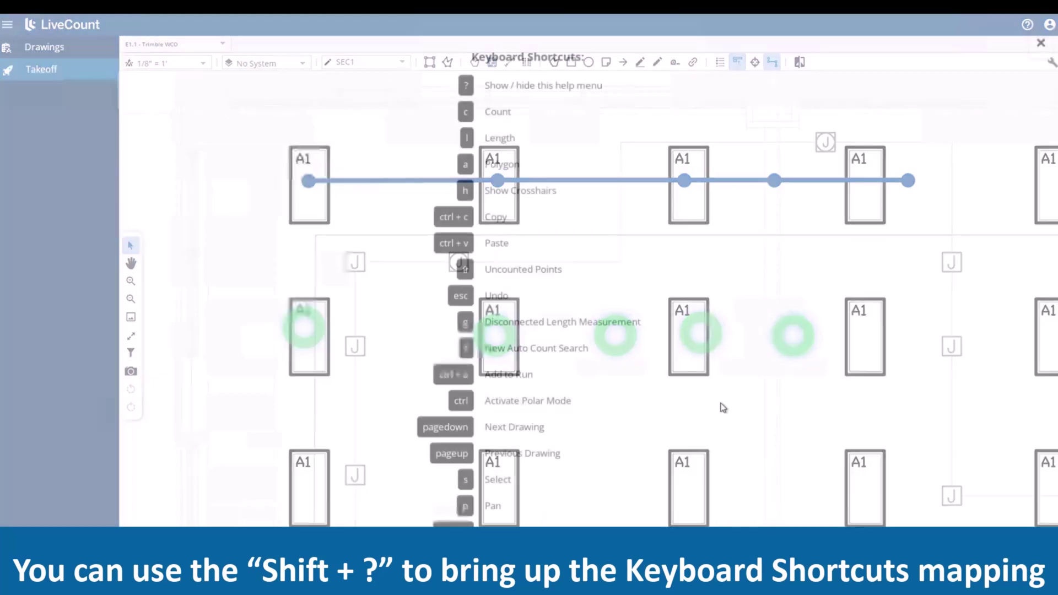